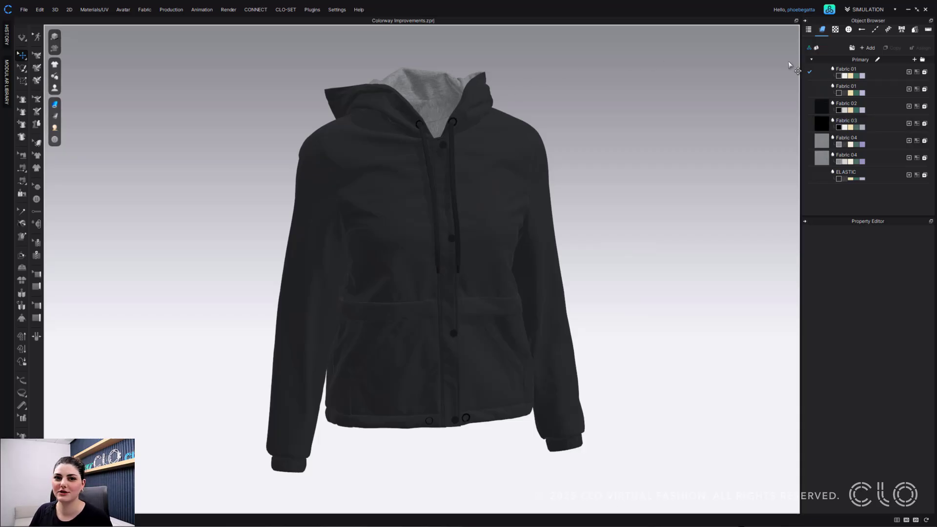
- Cycle Fabric 01's colorway swatches through beige and green, ending on the lavender colorway
{"action": "left_click", "coordinate": [845, 76]}
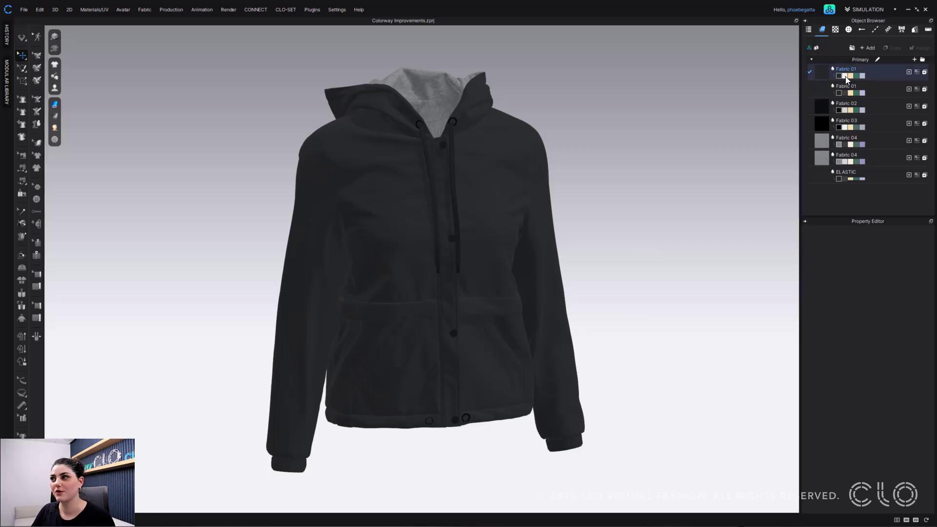
{"action": "left_click", "coordinate": [845, 76]}
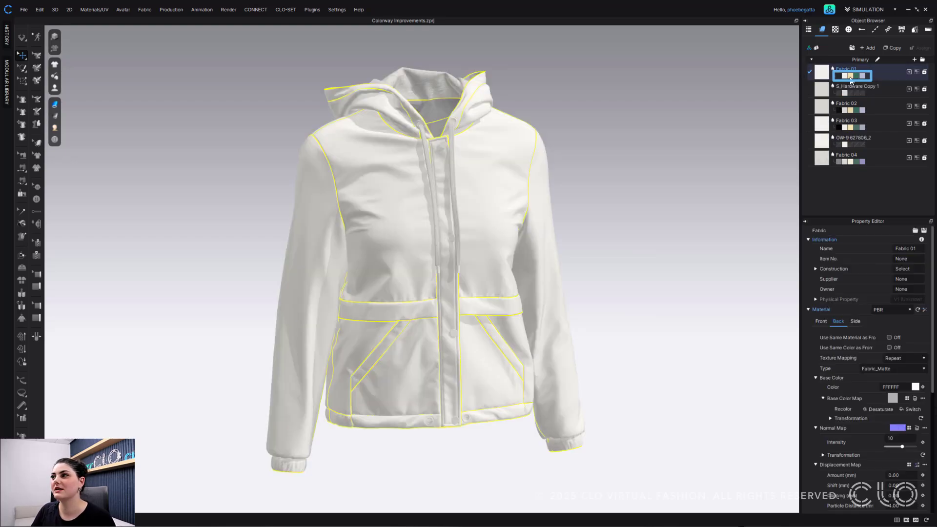
{"action": "left_click", "coordinate": [849, 78]}
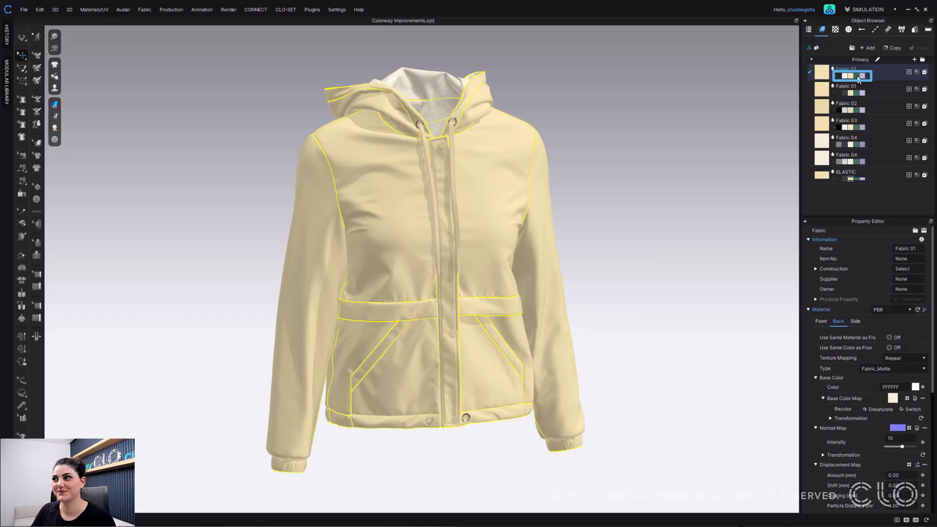
{"action": "left_click", "coordinate": [862, 76]}
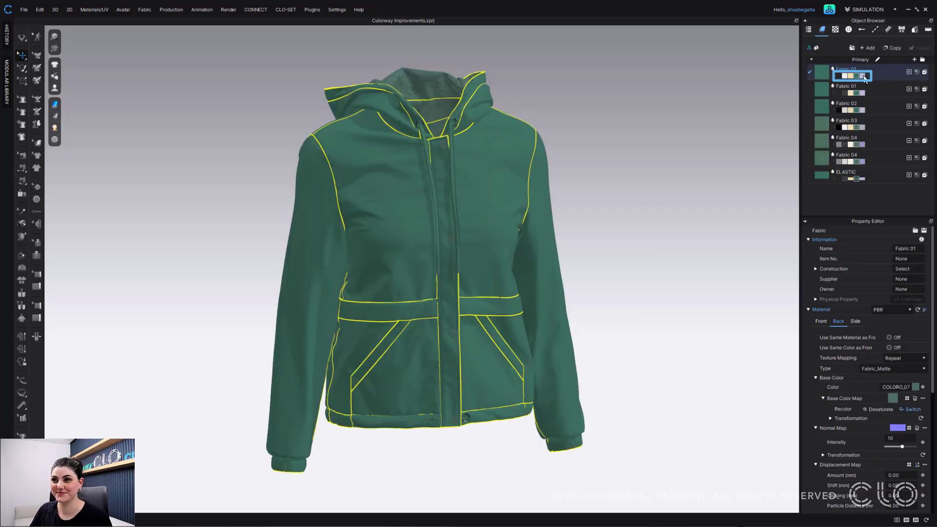
{"action": "left_click", "coordinate": [863, 75]}
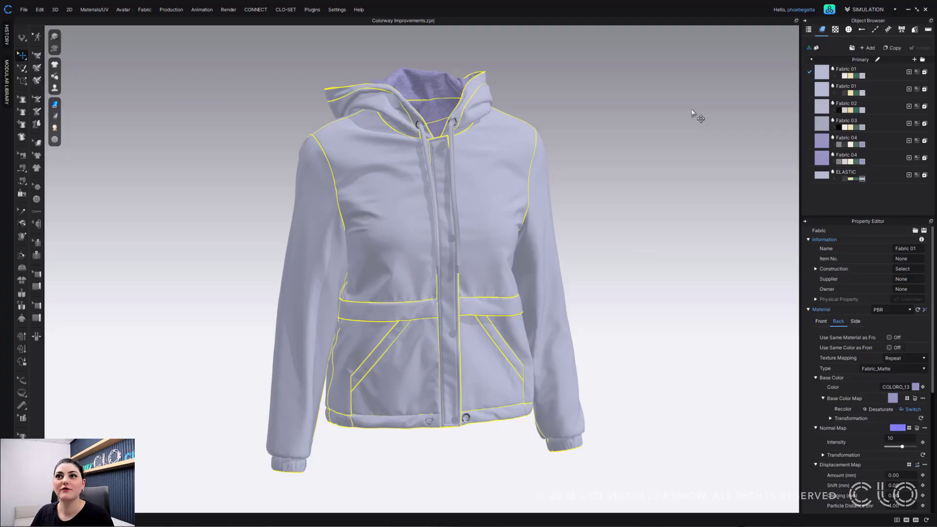
{"action": "key", "text": "o"}
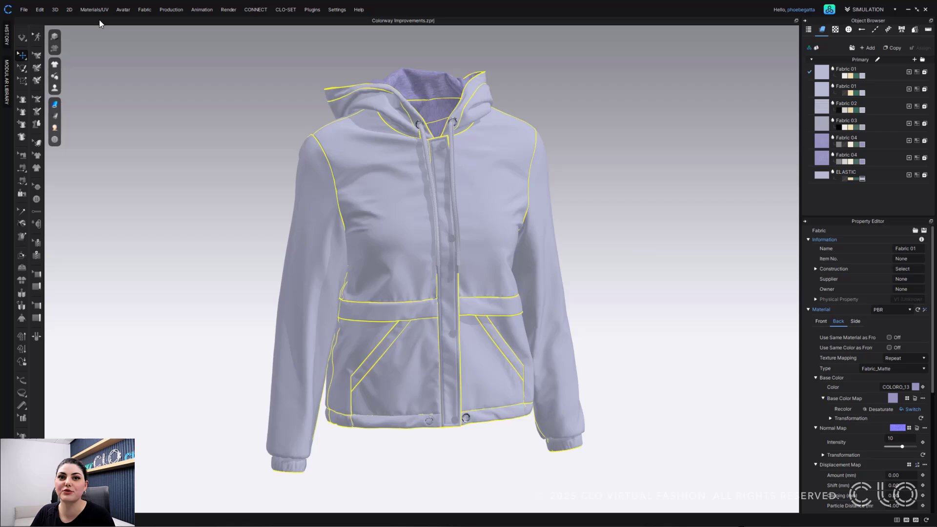
- Open the Colorway Editor from Production, widen it to show all four colorways, and select Colorway A's Fabric 01
{"action": "left_click", "coordinate": [178, 13]}
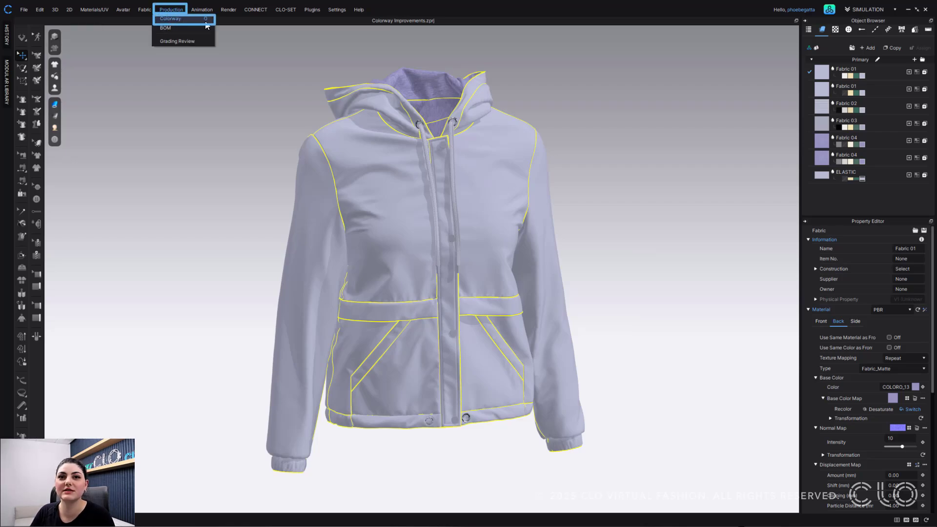
{"action": "left_click", "coordinate": [202, 20]}
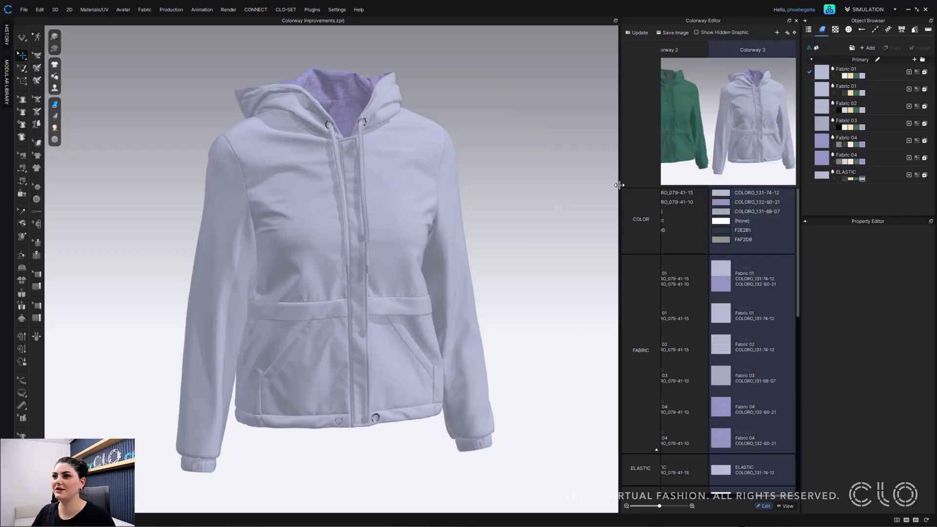
{"action": "left_click_drag", "start_coordinate": [618, 185], "coordinate": [390, 198]}
{"action": "scroll", "coordinate": [486, 114], "scroll_direction": "left", "scroll_amount": 1}
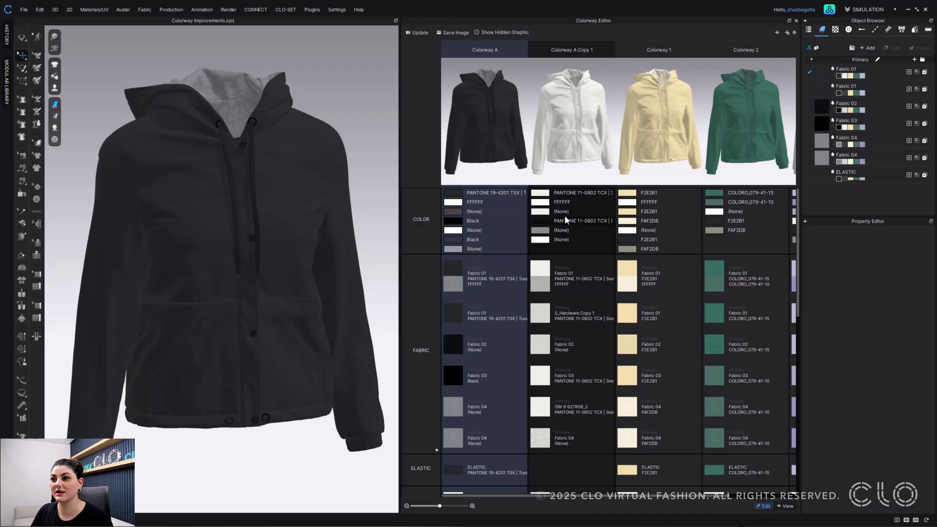
{"action": "left_click", "coordinate": [452, 278]}
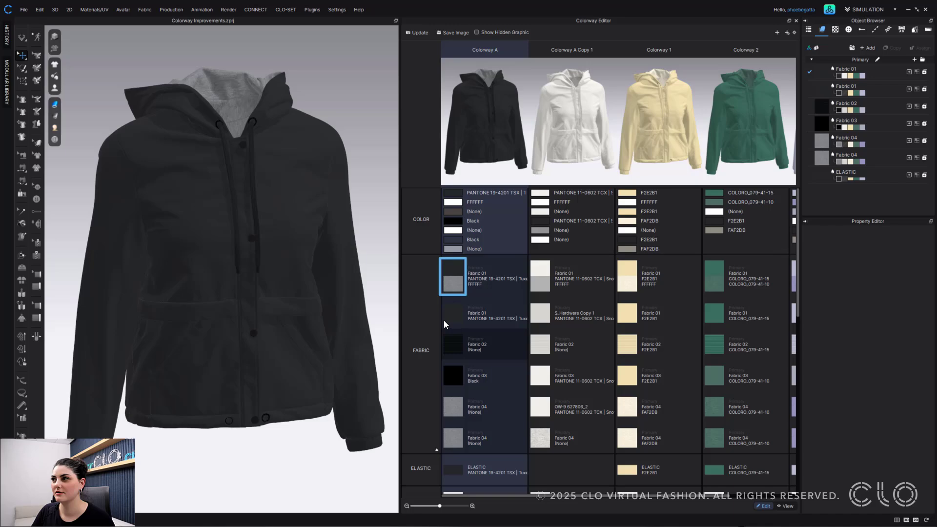
- Compare Fabric 01's front and back material settings, then select Colorway A's Fabric 01
{"action": "left_click", "coordinate": [880, 73]}
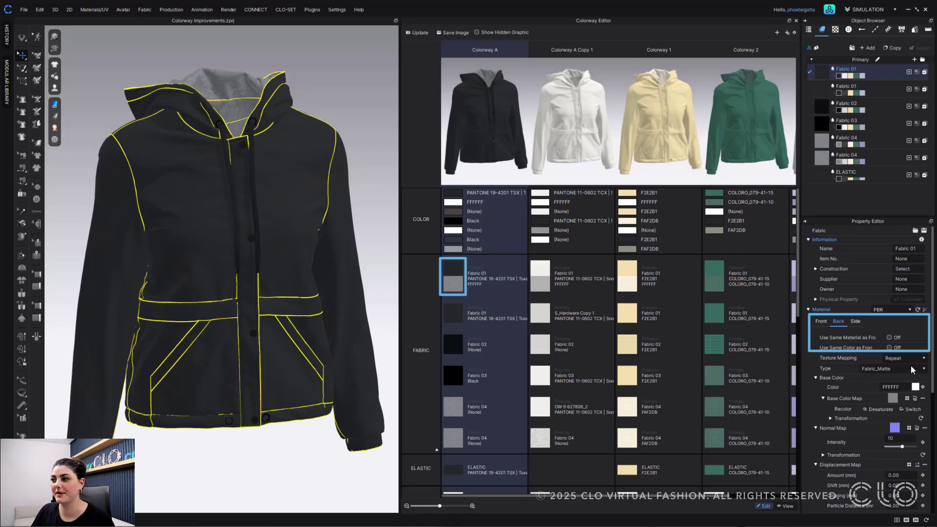
{"action": "left_click", "coordinate": [821, 321]}
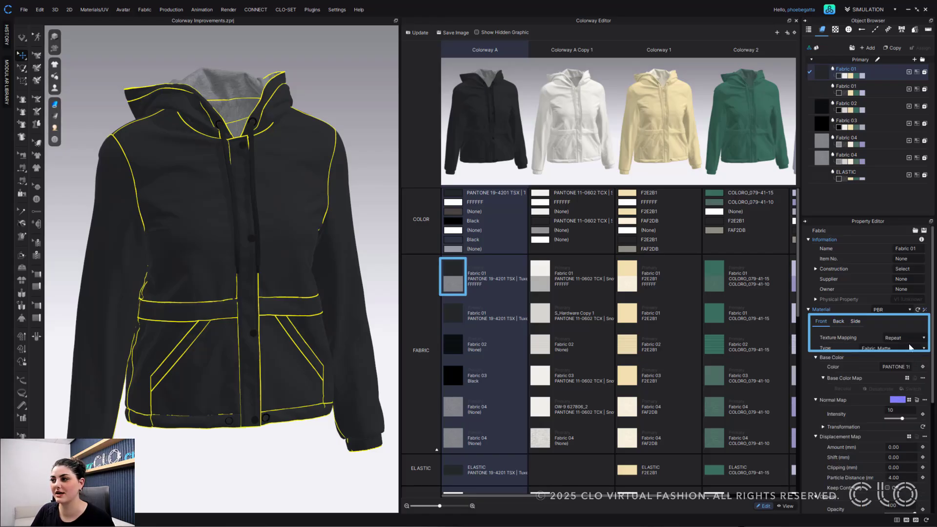
{"action": "left_click", "coordinate": [837, 322]}
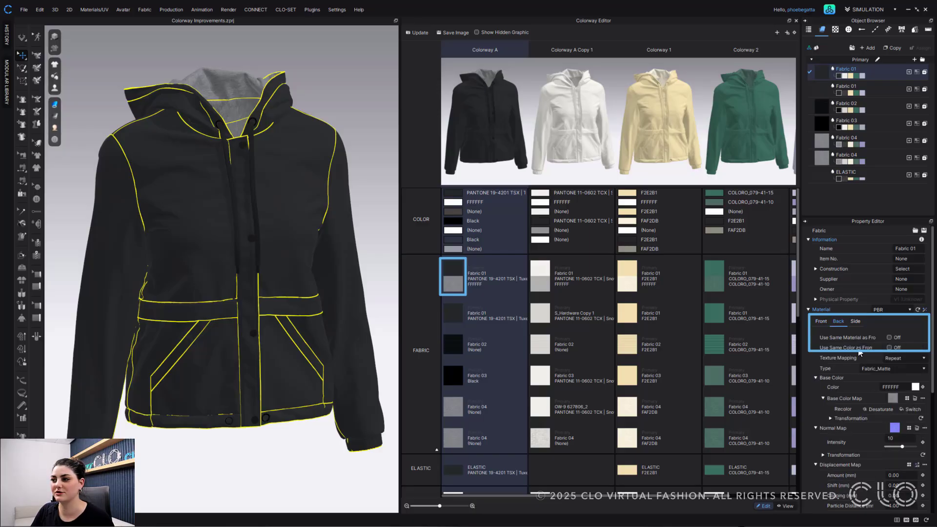
{"action": "left_click", "coordinate": [821, 321]}
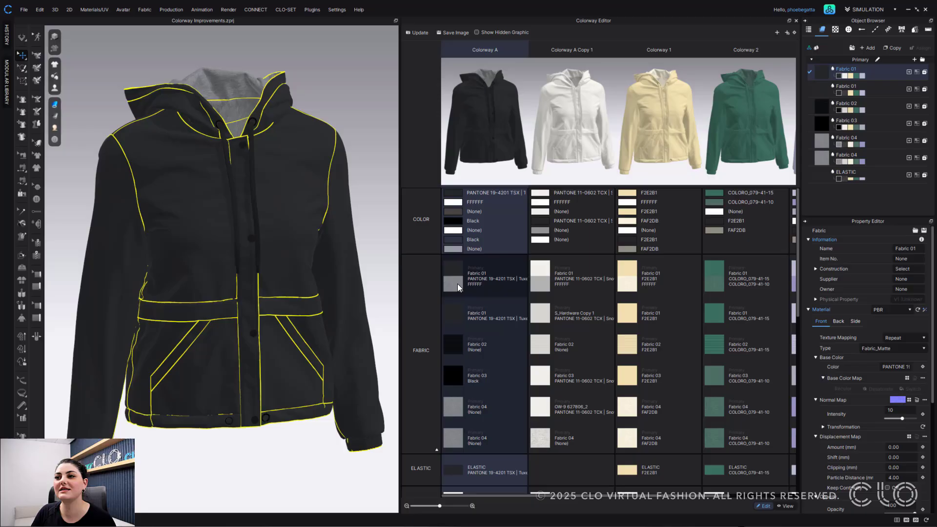
{"action": "left_click", "coordinate": [457, 286]}
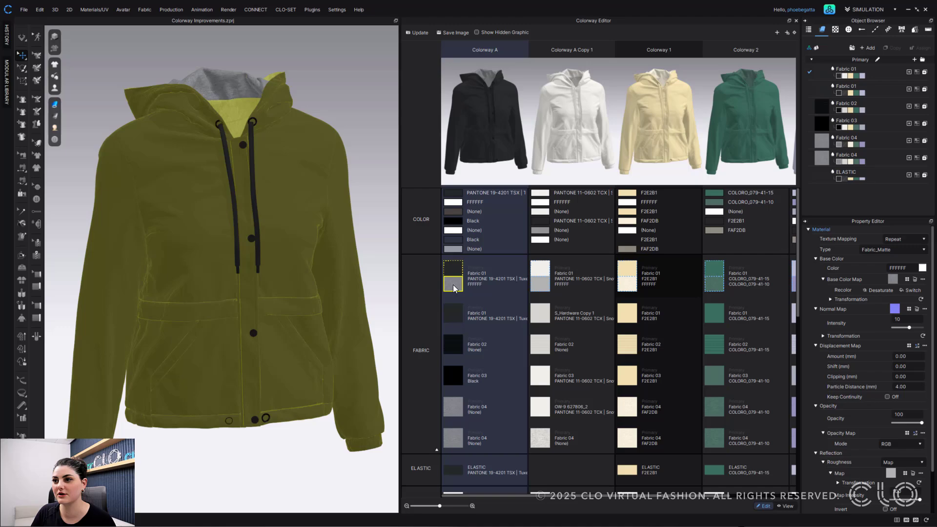
- Darken Colorway A's Fabric 01 base colour to grey 878787, then load Colorway A Copy 1's Fabric 01
{"action": "left_click", "coordinate": [922, 268]}
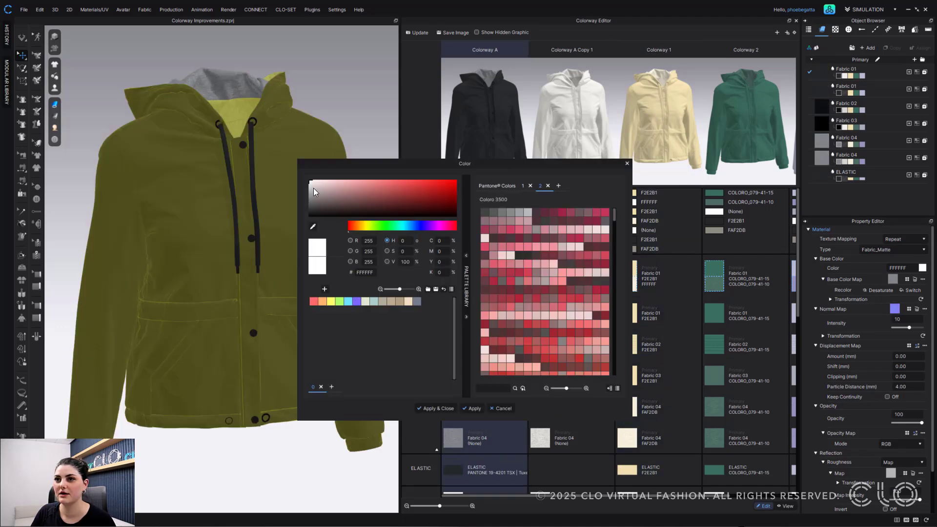
{"action": "left_click_drag", "start_coordinate": [313, 189], "coordinate": [302, 197]}
{"action": "left_click", "coordinate": [438, 409]}
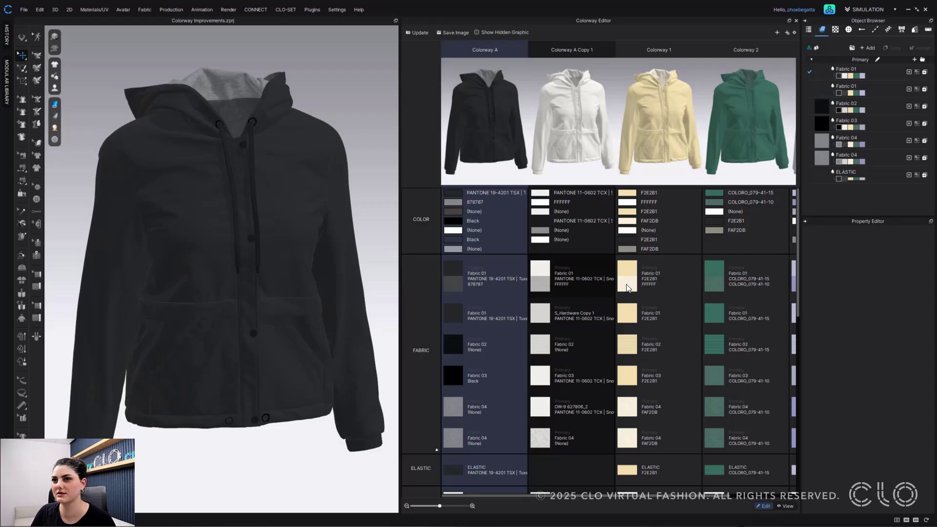
{"action": "left_click", "coordinate": [542, 286]}
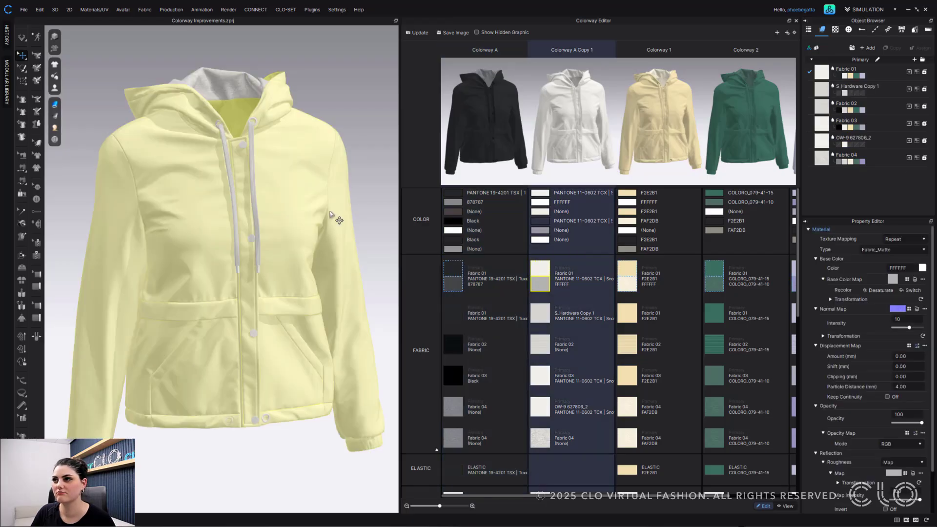
- Set Colorway 1's Fabric 01 base colour to yellow COLORO_043-85-34
{"action": "left_click", "coordinate": [632, 289]}
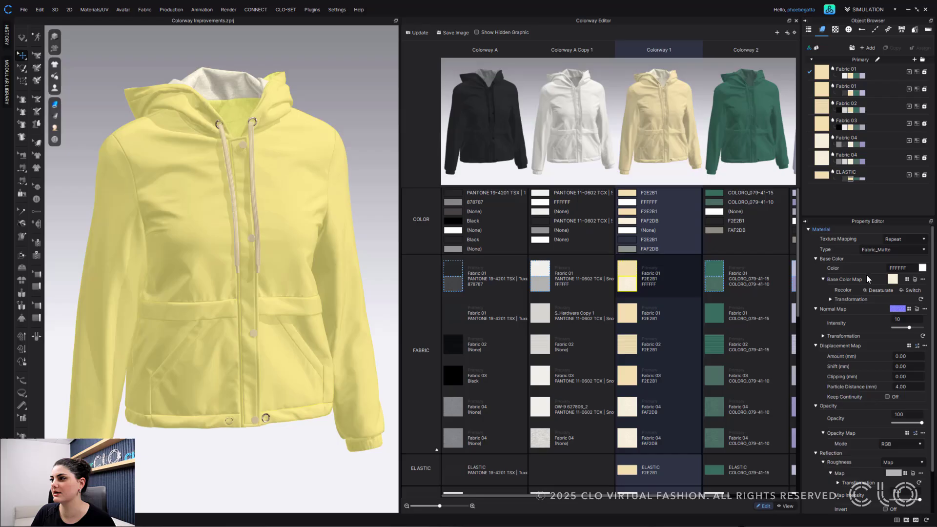
{"action": "left_click", "coordinate": [923, 268]}
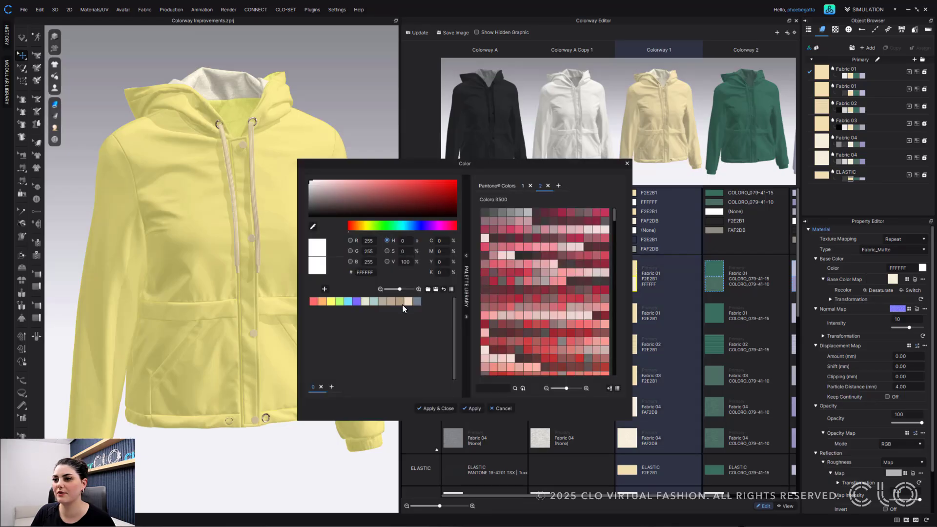
{"action": "scroll", "coordinate": [541, 318], "scroll_direction": "down", "scroll_amount": 8}
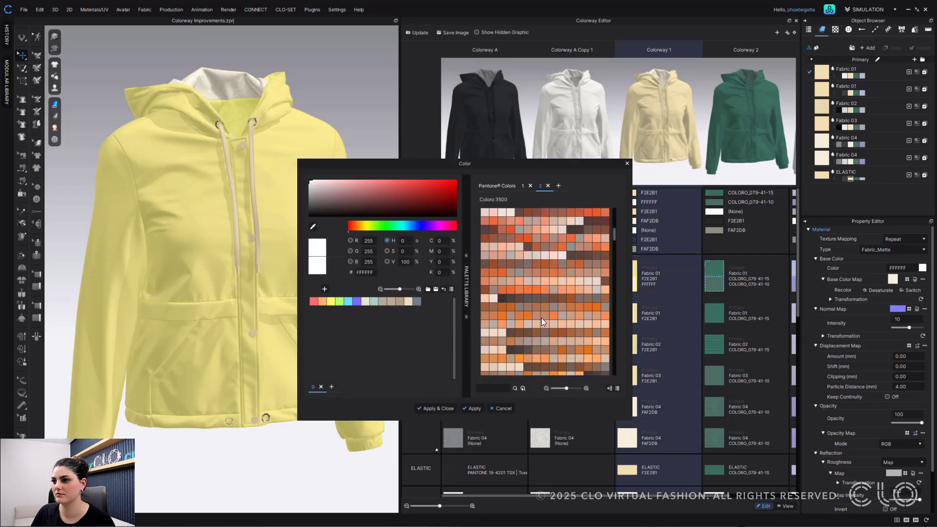
{"action": "left_click", "coordinate": [512, 333]}
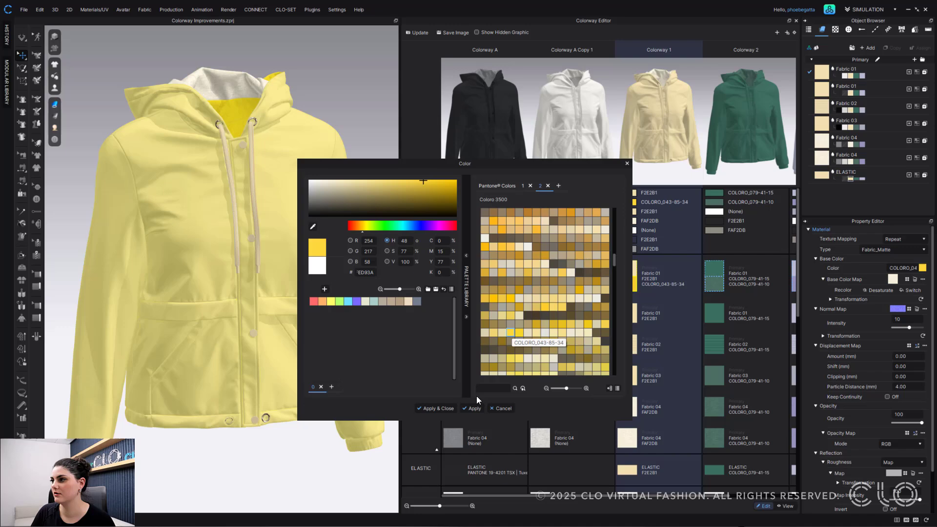
{"action": "left_click", "coordinate": [472, 408]}
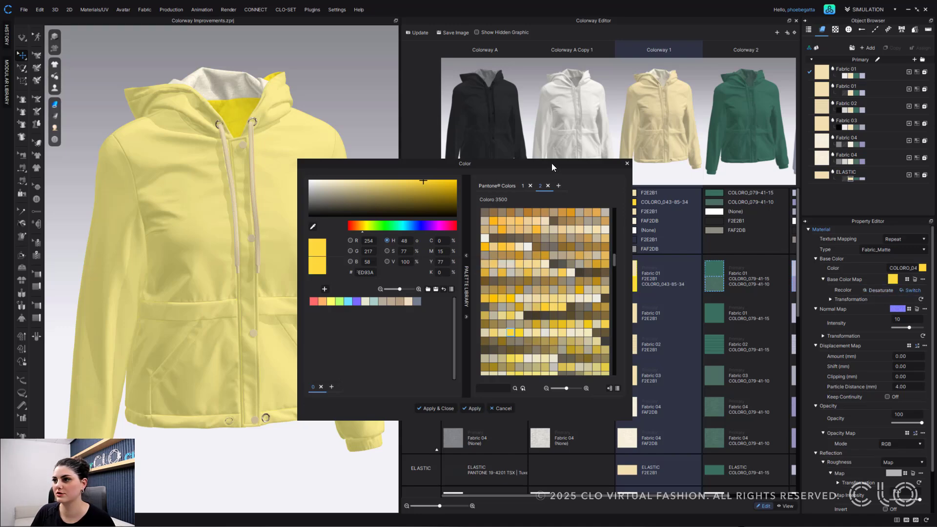
- Apply the same COLORO_043-85-34 yellow to Colorway 1's lower Fabric 04
{"action": "left_click_drag", "start_coordinate": [552, 163], "coordinate": [454, 169]}
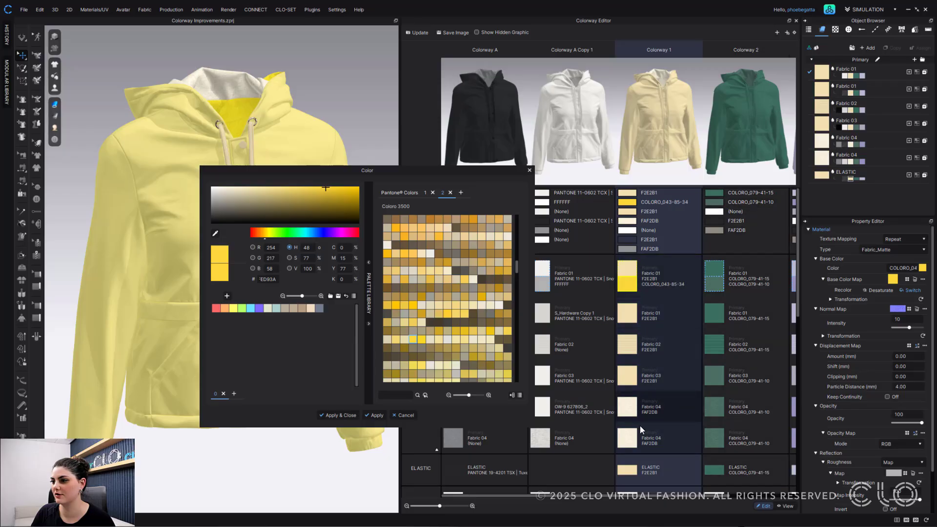
{"action": "left_click", "coordinate": [632, 446]}
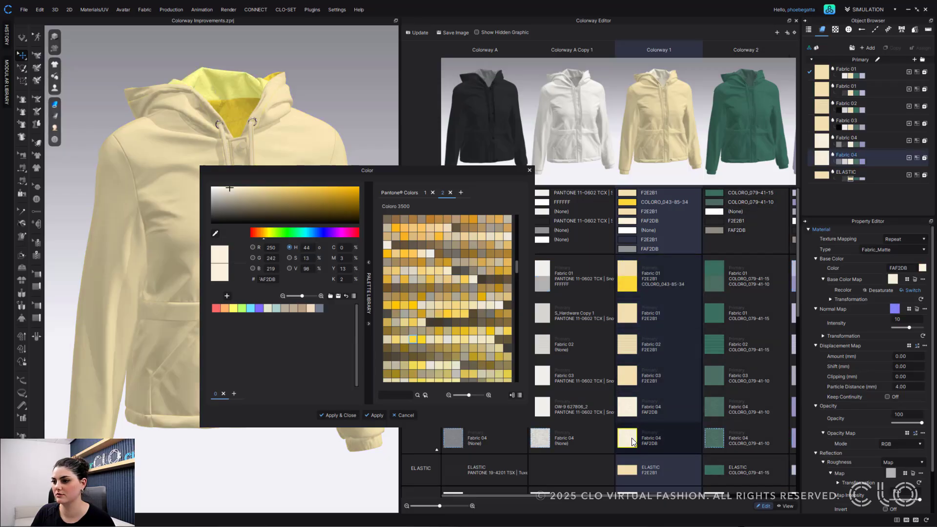
{"action": "double_click", "coordinate": [411, 337]}
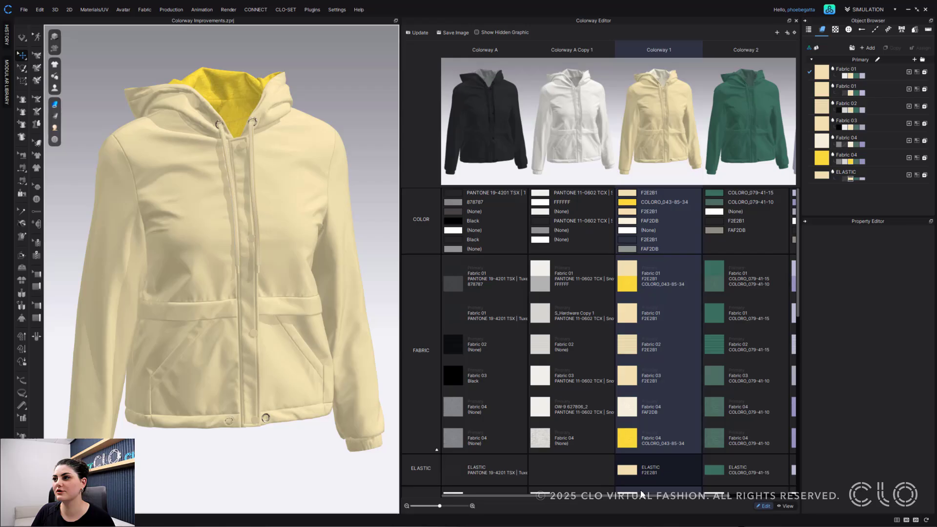
{"action": "left_click_drag", "start_coordinate": [674, 494], "coordinate": [733, 494]}
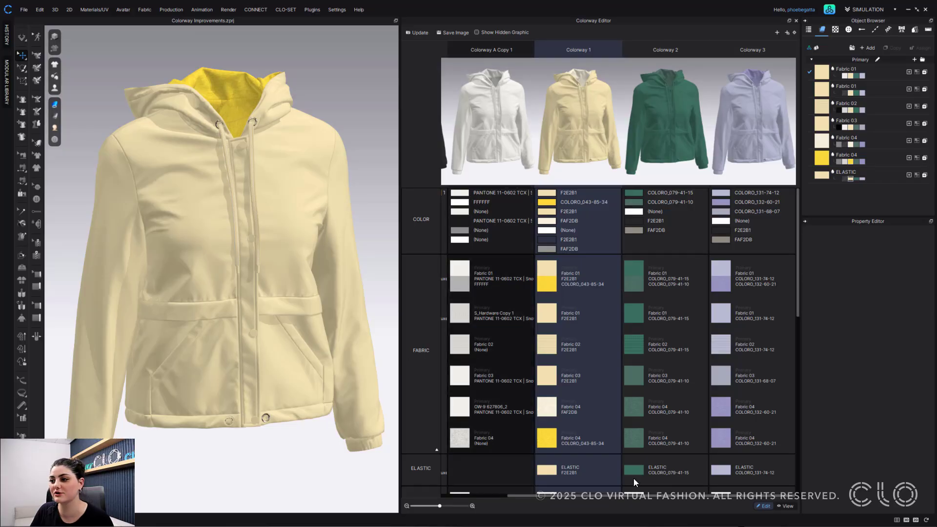
{"action": "left_click_drag", "start_coordinate": [700, 498], "coordinate": [628, 492]}
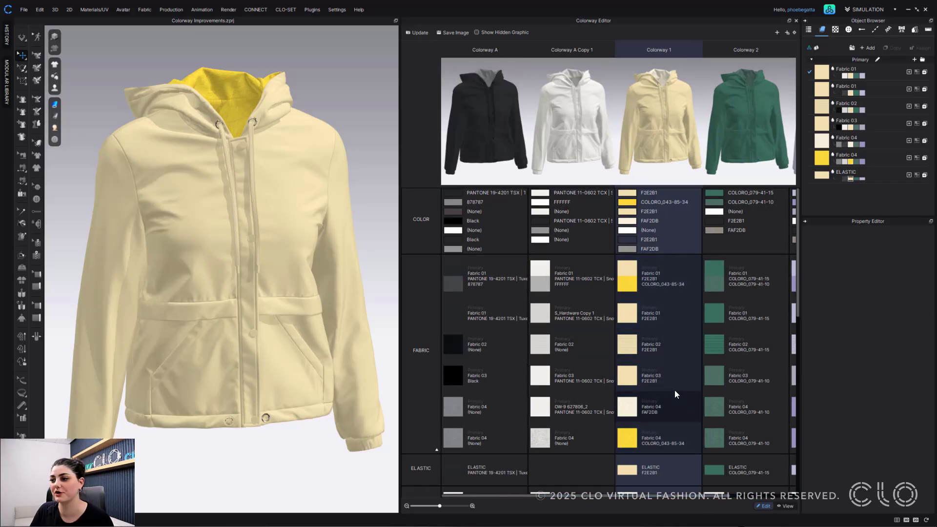
- Load the metal material properties of Colorway 1's Slider_07 trim from the Trim rows
{"action": "scroll", "coordinate": [675, 391], "scroll_direction": "down", "scroll_amount": 3}
{"action": "scroll", "coordinate": [674, 391], "scroll_direction": "down", "scroll_amount": 5}
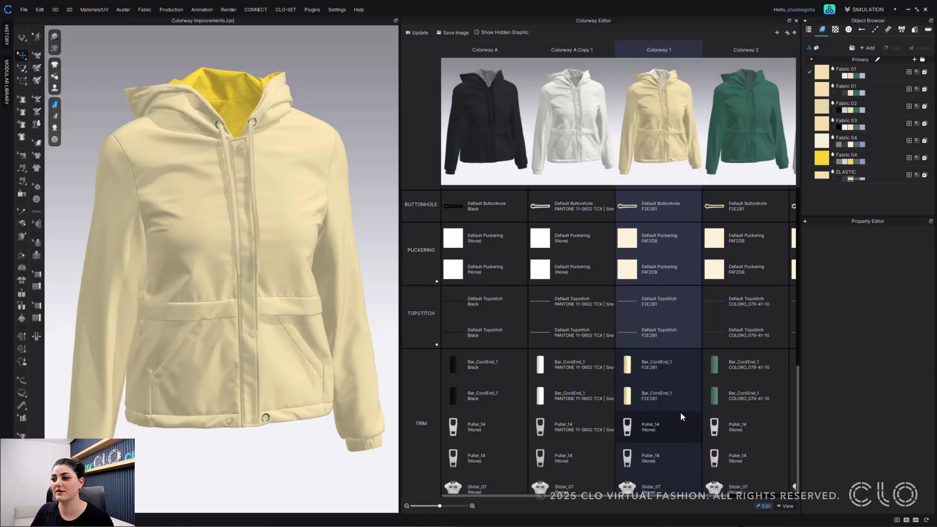
{"action": "scroll", "coordinate": [681, 412], "scroll_direction": "up", "scroll_amount": 5}
{"action": "scroll", "coordinate": [678, 408], "scroll_direction": "down", "scroll_amount": 4}
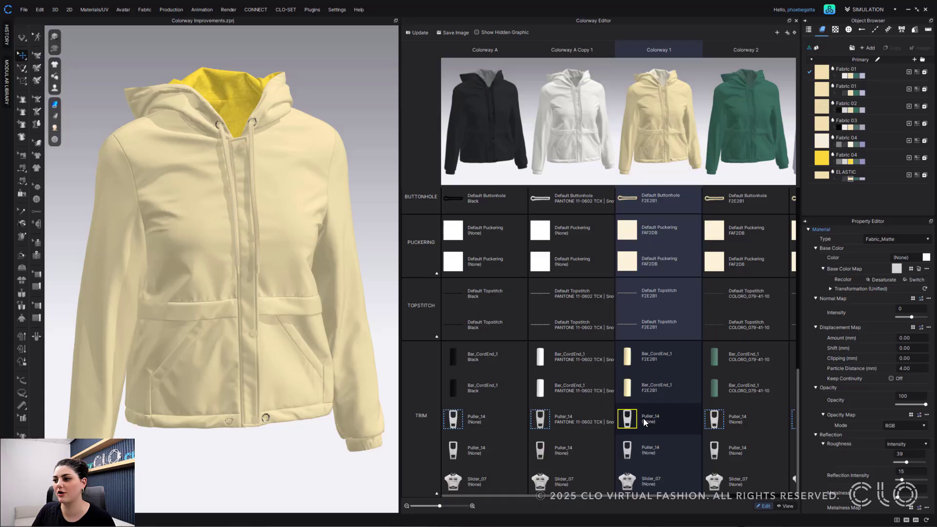
{"action": "left_click", "coordinate": [627, 480]}
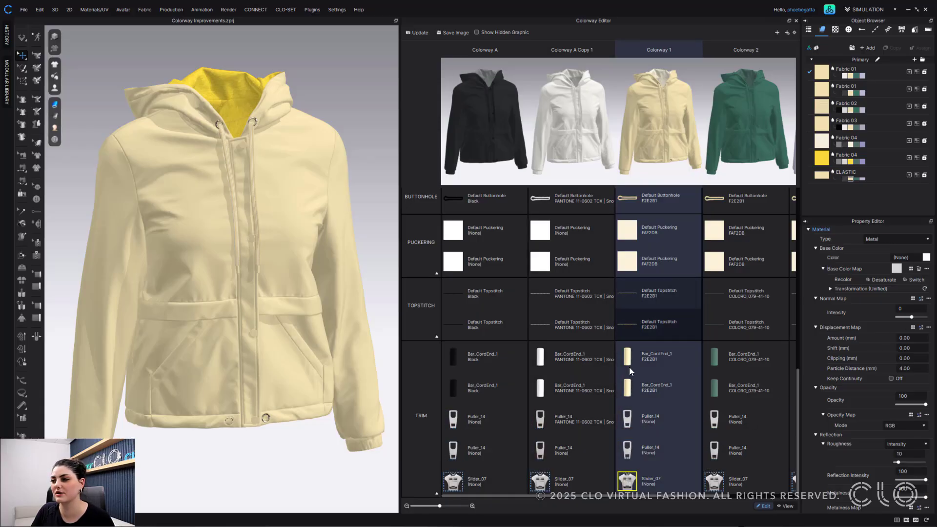
{"action": "scroll", "coordinate": [654, 388], "scroll_direction": "up", "scroll_amount": 10}
{"action": "scroll", "coordinate": [611, 302], "scroll_direction": "up", "scroll_amount": 1}
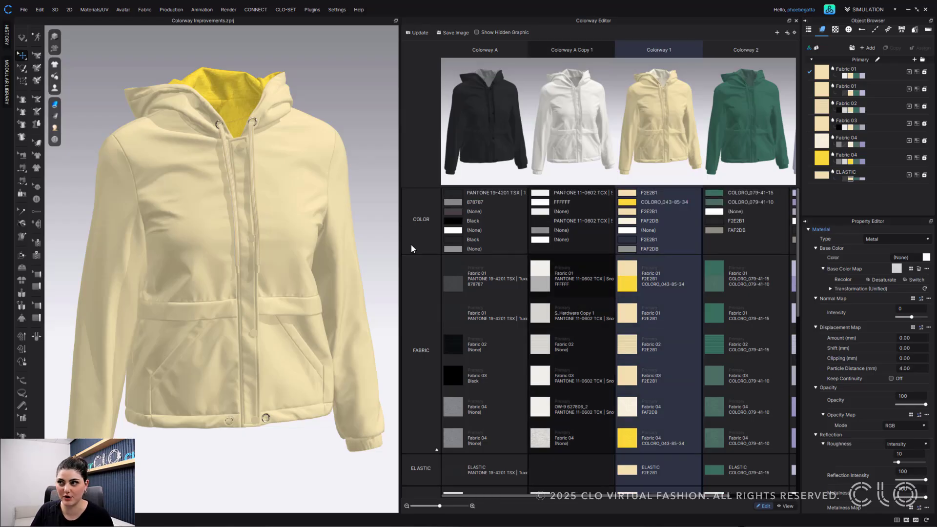